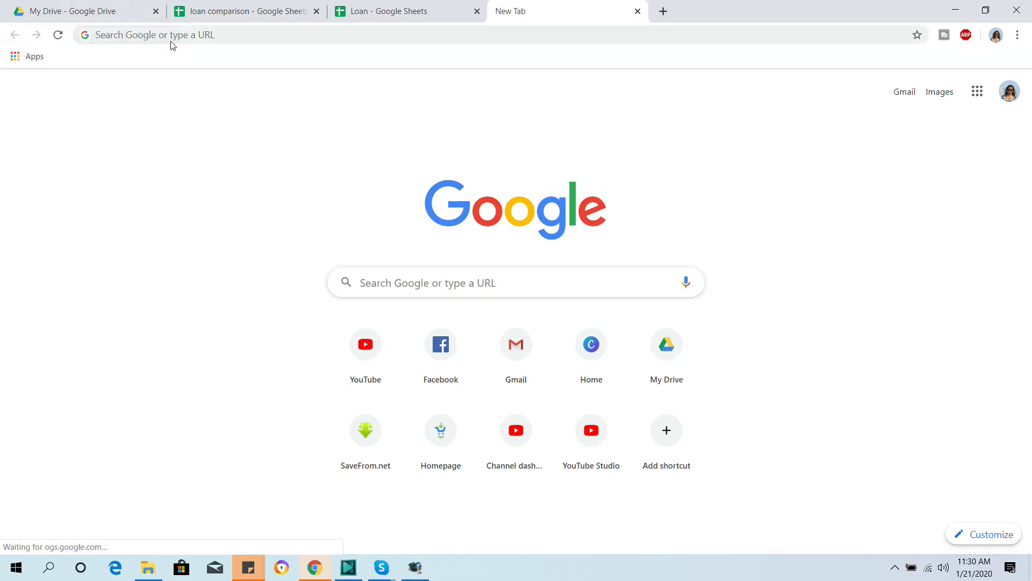
# Step: Search the web for "loan calculator" and open the Seylan Bank loan calculator page
pyautogui.click(171, 40)
pyautogui.write('loan c')
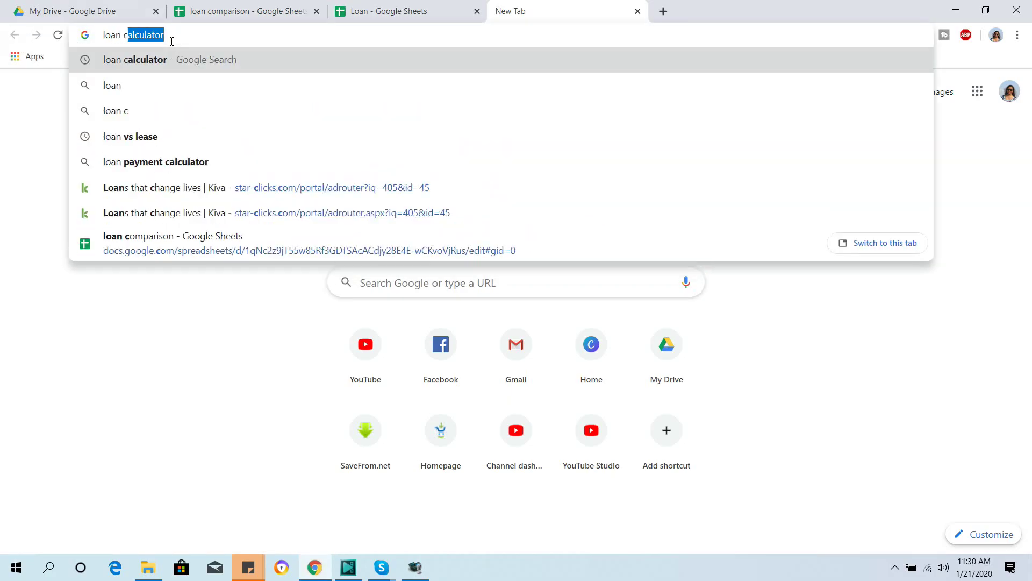
pyautogui.write('alcula')
pyautogui.press('Return')
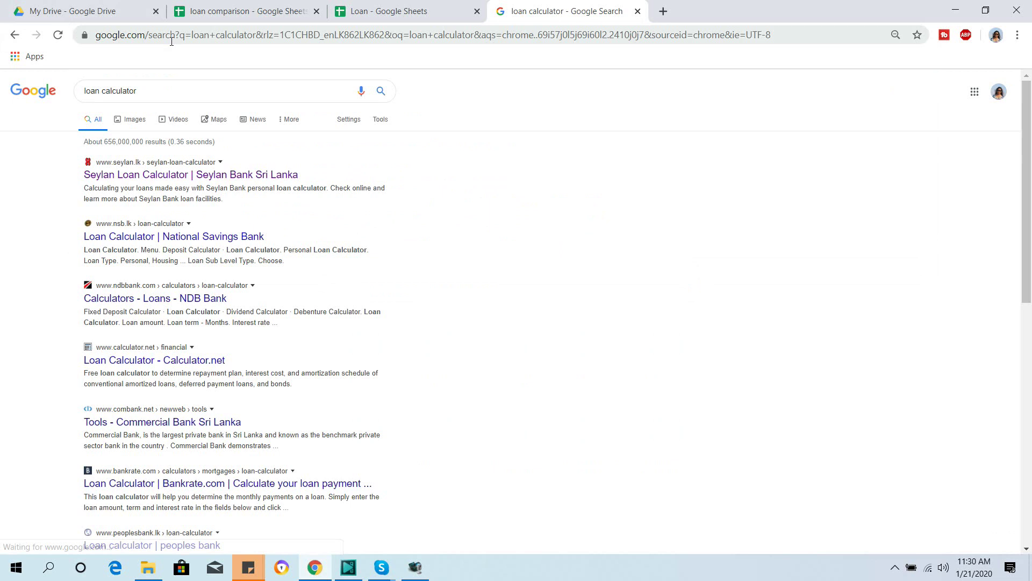
pyautogui.click(139, 179)
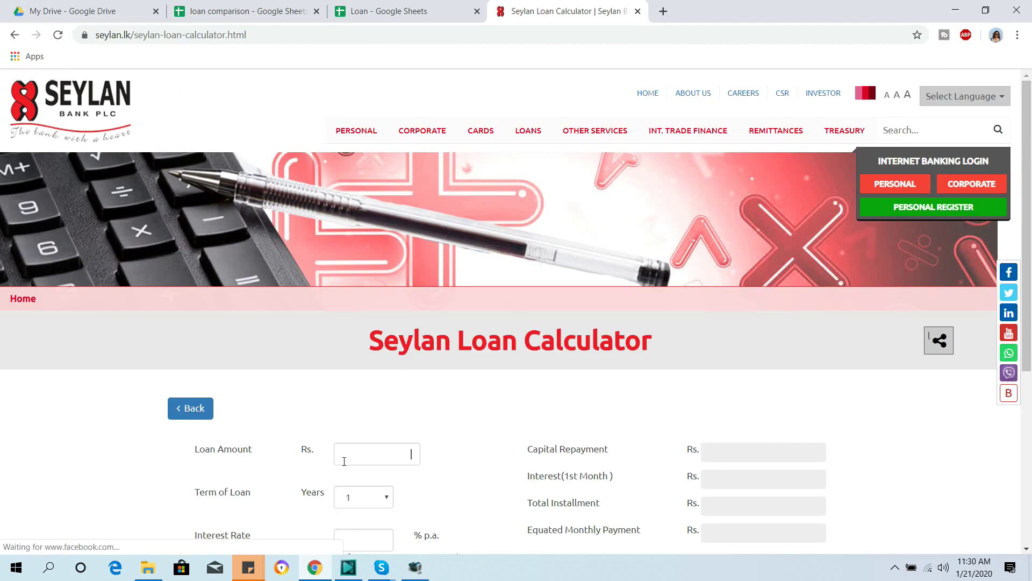
# Step: Compute a loan repayment for an amount of 7000000, a term of 20 years and an interest rate of 12% p.a
pyautogui.click(344, 461)
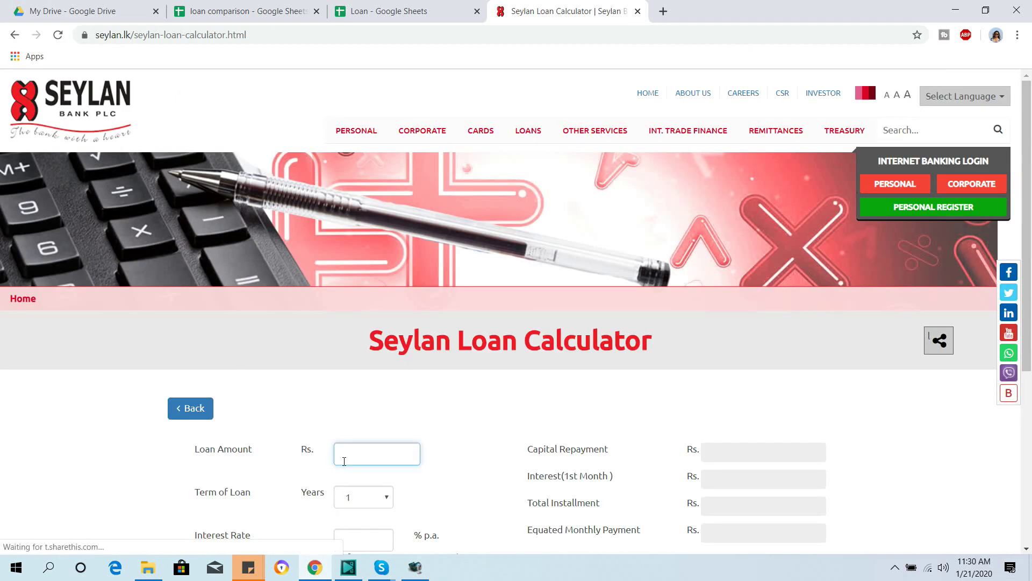
pyautogui.write('7000000')
pyautogui.scroll(-1, 344, 461)
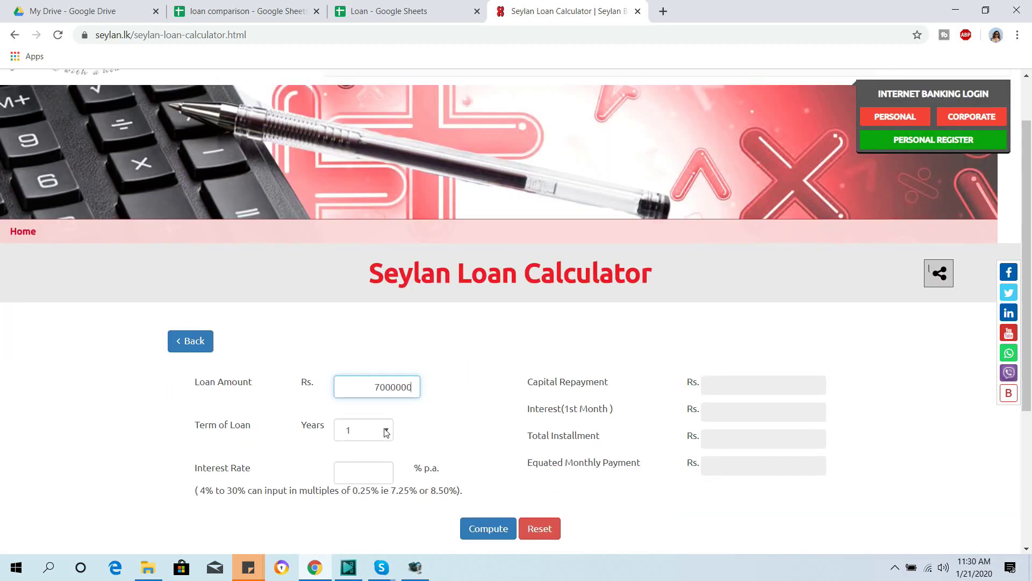
pyautogui.click(371, 430)
pyautogui.click(356, 411)
pyautogui.click(347, 478)
pyautogui.write('12')
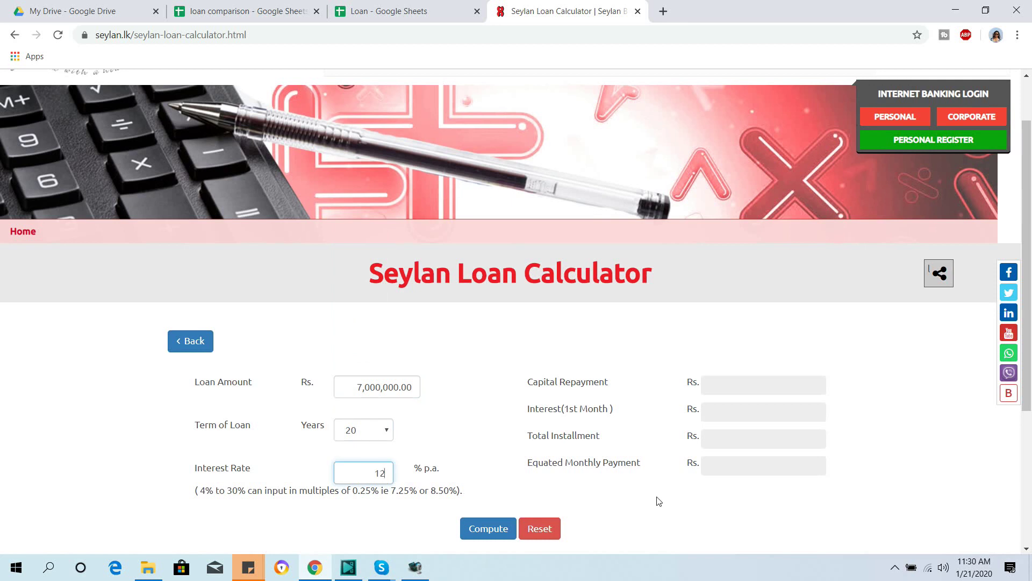
pyautogui.click(492, 525)
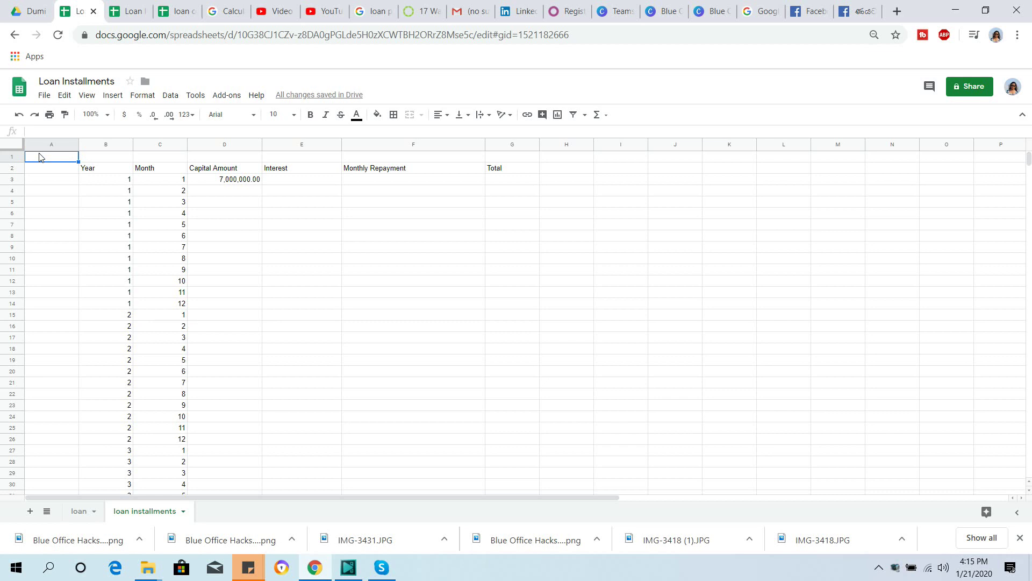
# Step: In the Loan Installments spreadsheet in Google Sheets, examine the column headings from Year to Total and the first month's capital amount
pyautogui.click(117, 169)
pyautogui.click(156, 161)
pyautogui.click(161, 167)
pyautogui.click(214, 168)
pyautogui.click(291, 170)
pyautogui.click(387, 169)
pyautogui.click(511, 170)
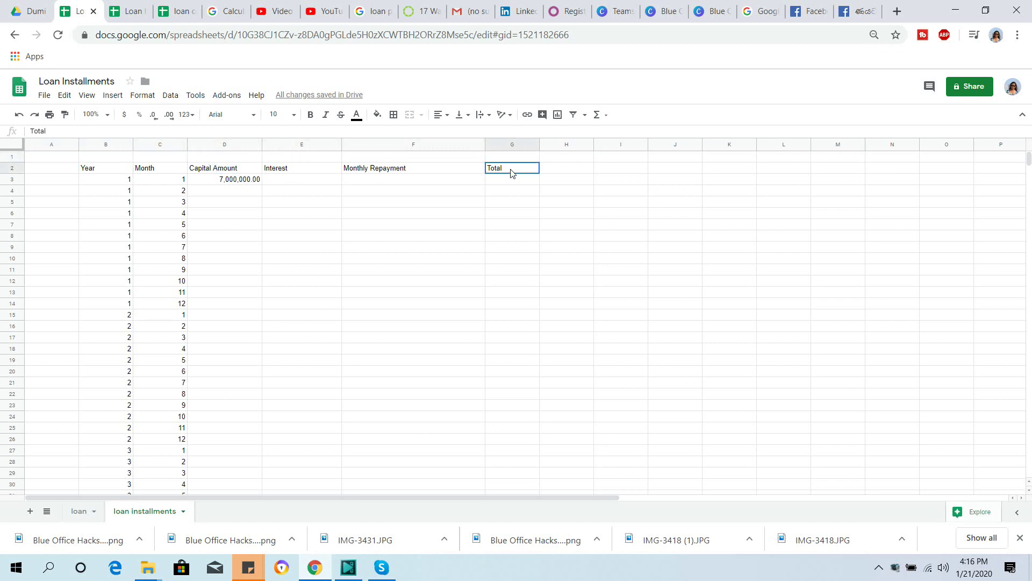
pyautogui.click(100, 169)
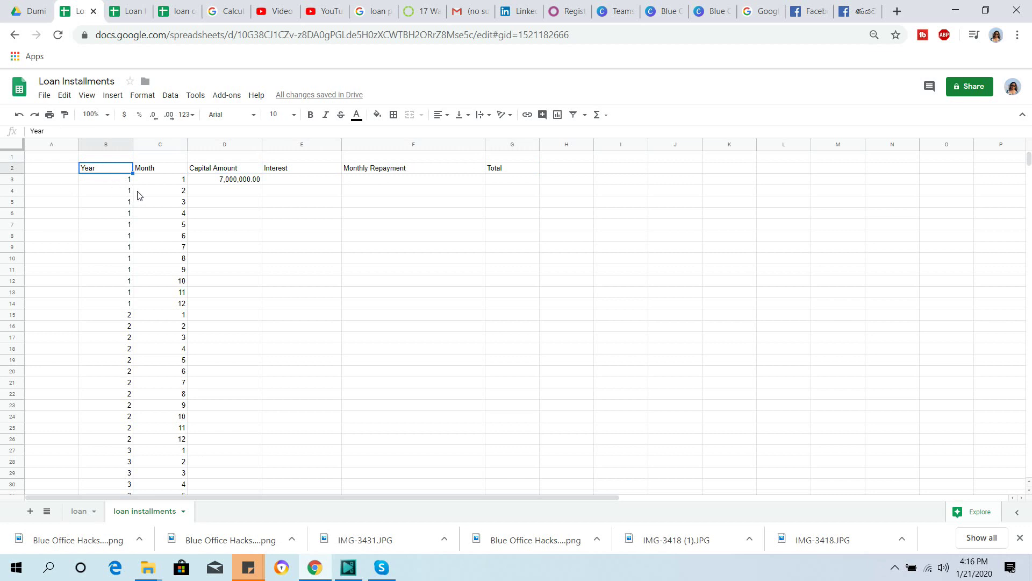
pyautogui.click(200, 181)
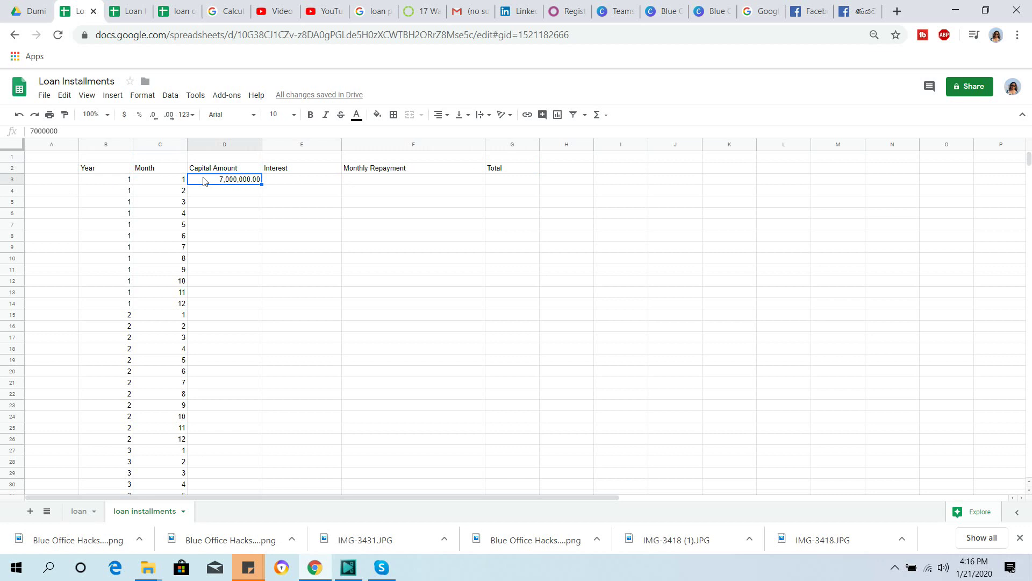
# Step: Calculate the first month's interest in cell E3 with the formula =D3*.01
pyautogui.click(286, 183)
pyautogui.write('=')
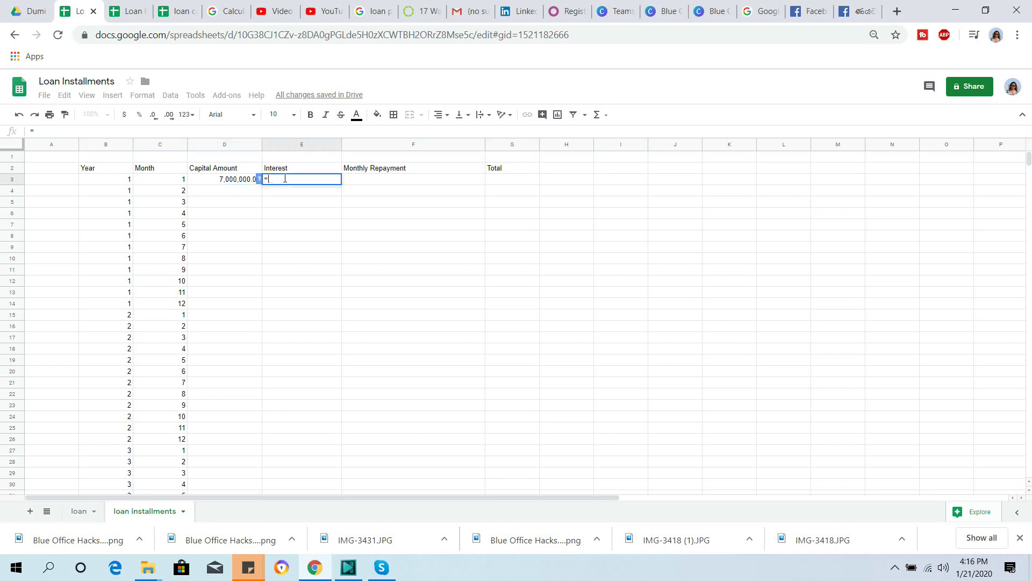
pyautogui.click(214, 184)
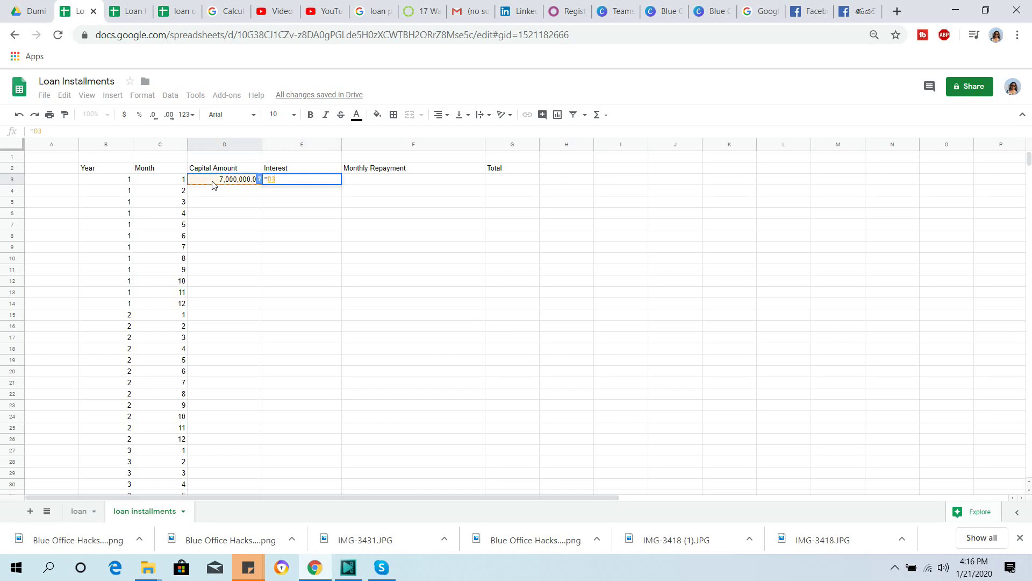
pyautogui.write('*.01')
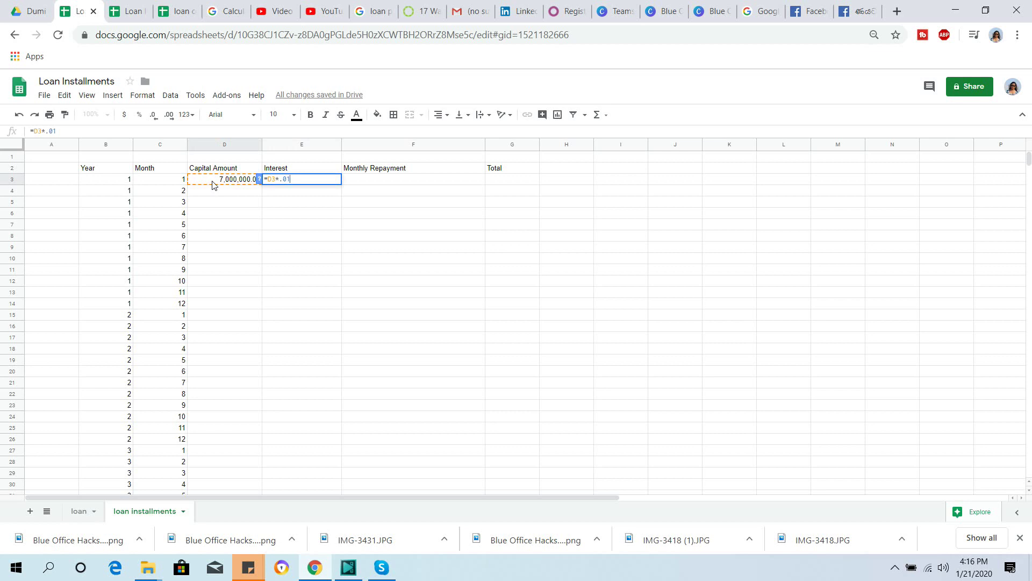
pyautogui.press('Return')
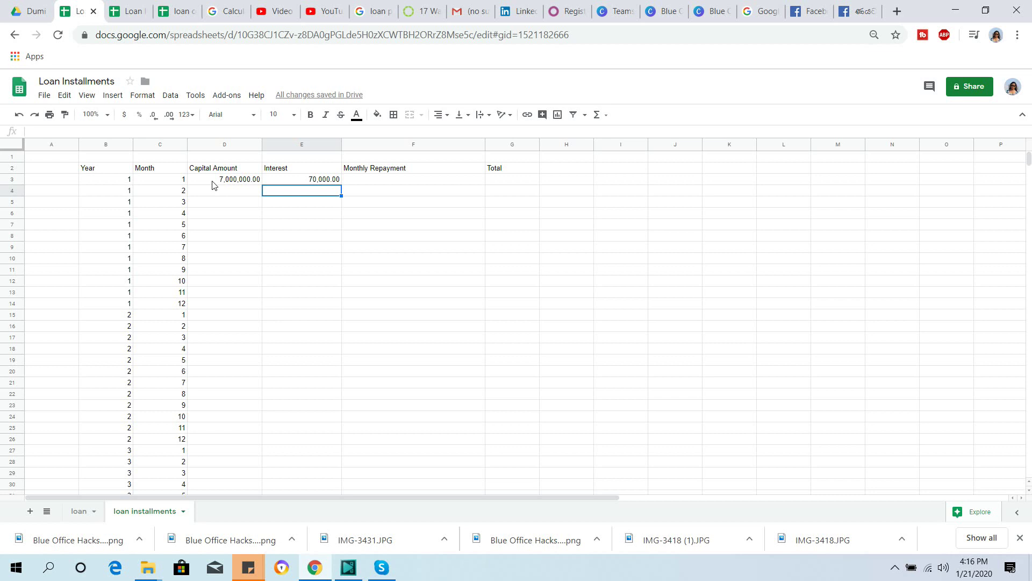
# Step: Calculate the first month's total in cell G3 with the formula =D3+E3-F3
pyautogui.click(395, 182)
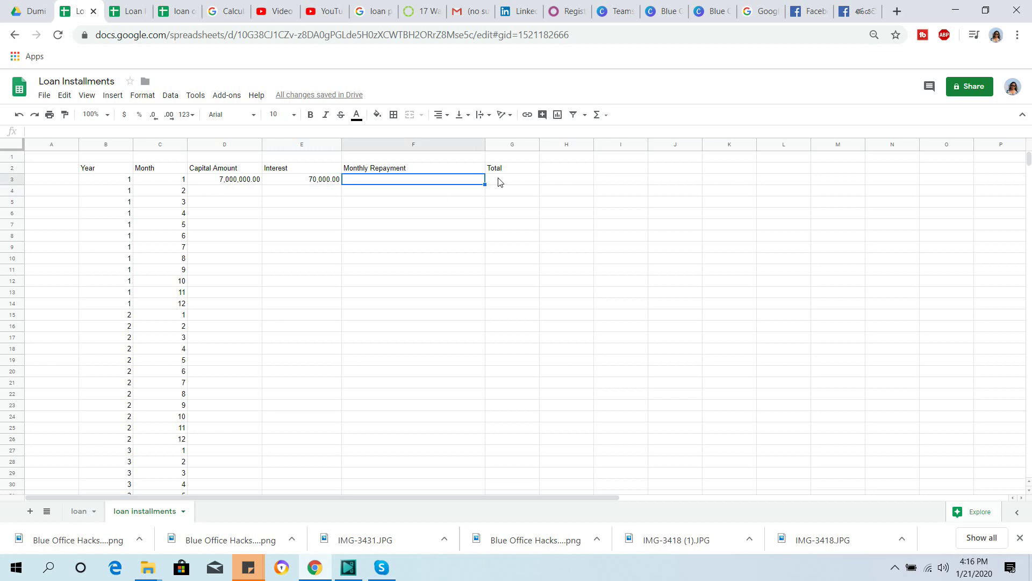
pyautogui.click(499, 182)
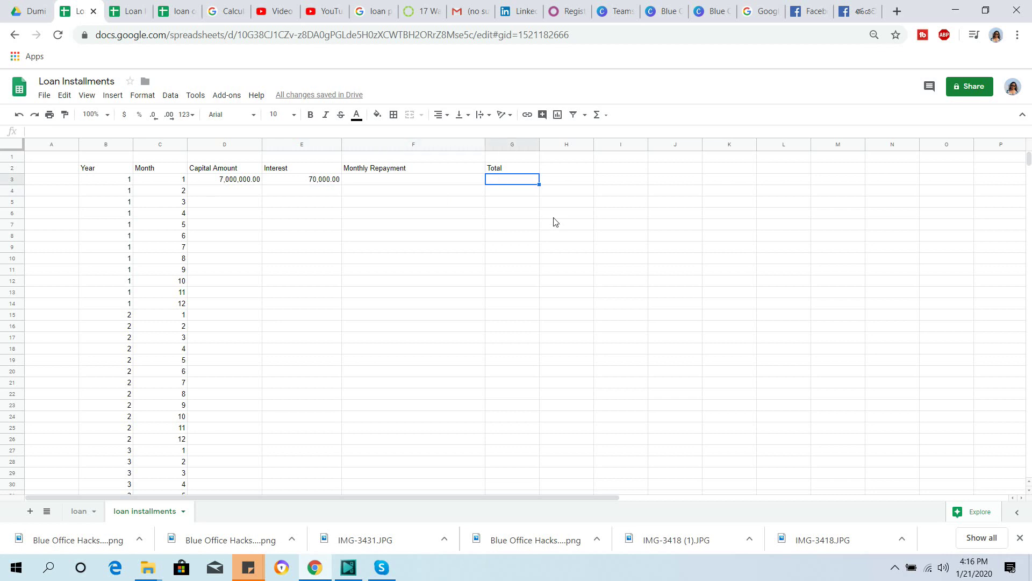
pyautogui.write('=')
pyautogui.click(232, 181)
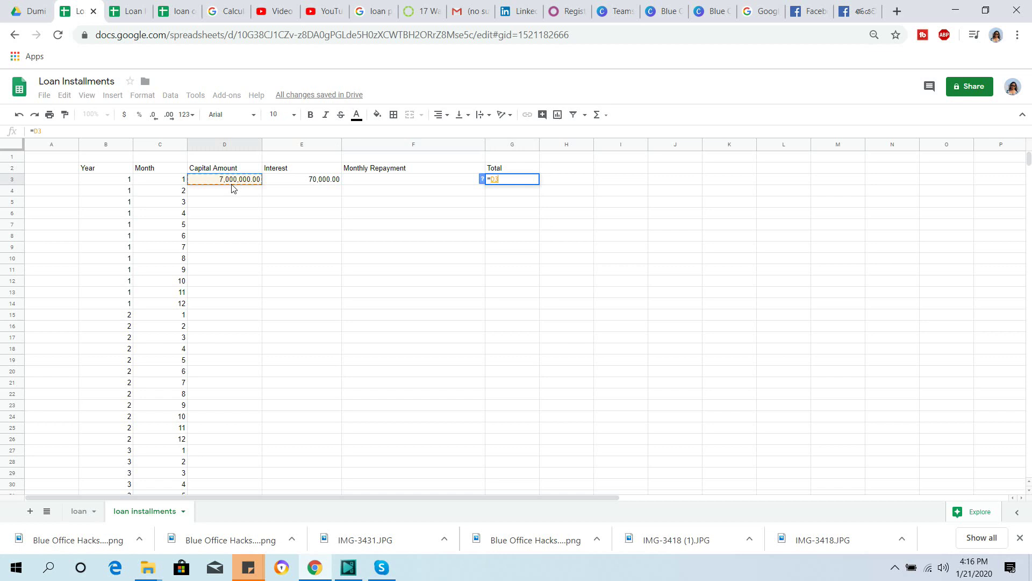
pyautogui.write('+')
pyautogui.click(273, 182)
pyautogui.write('-')
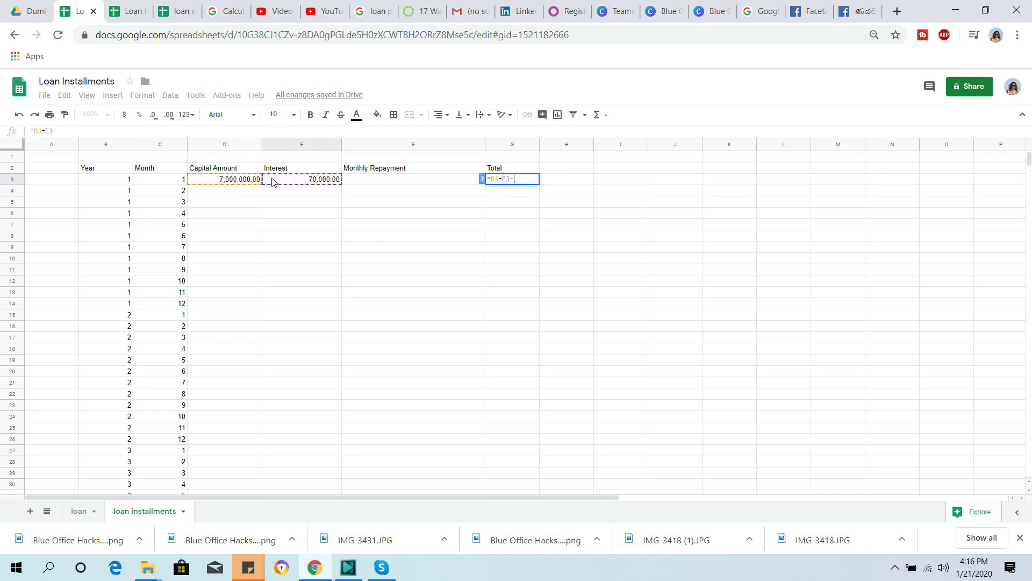
pyautogui.click(353, 181)
pyautogui.press('Return')
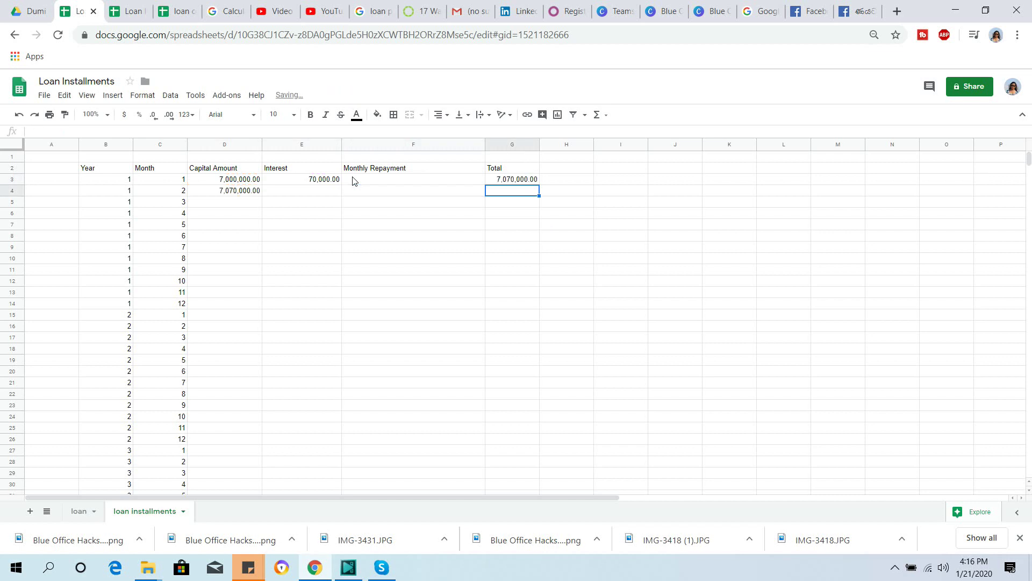
# Step: Set the second month's capital amount in D4 to =G3 and fill the formula down through row 242
pyautogui.click(215, 196)
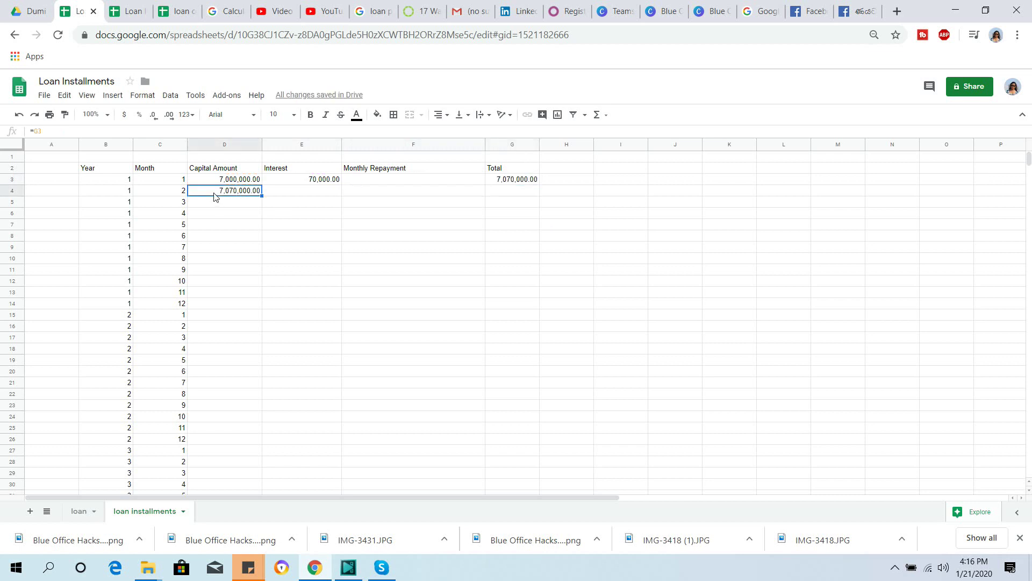
pyautogui.write('=')
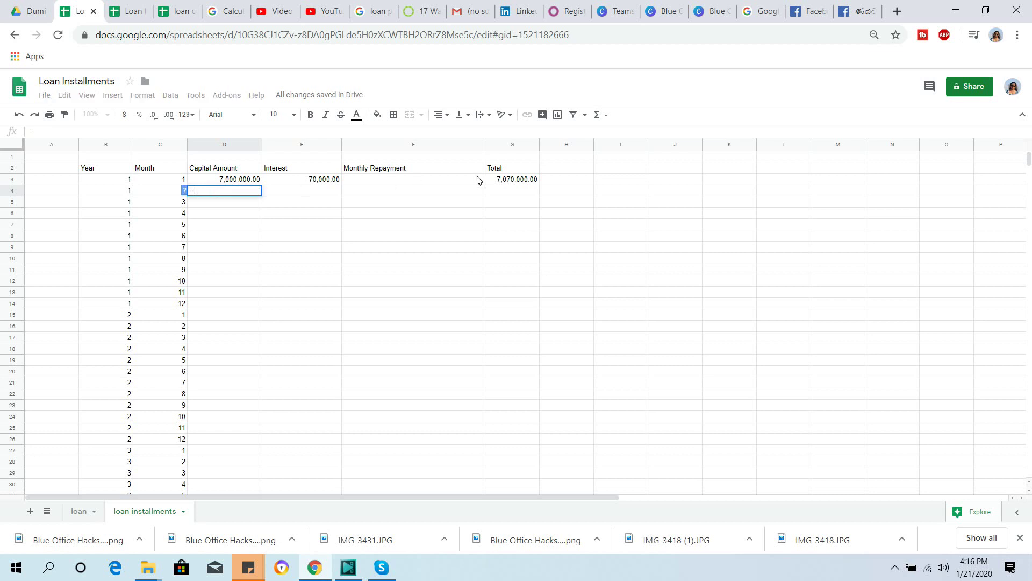
pyautogui.click(493, 182)
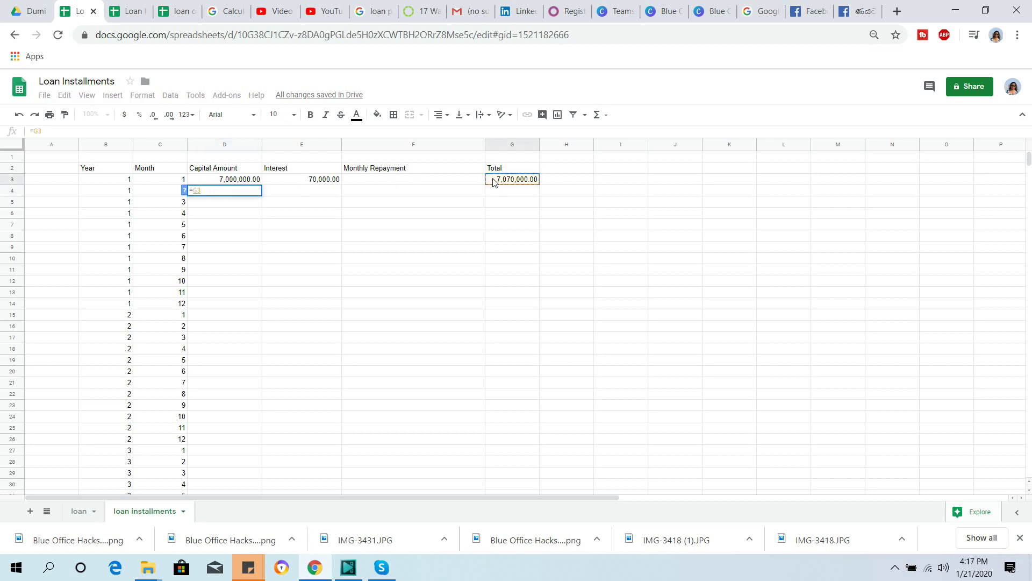
pyautogui.press('Return')
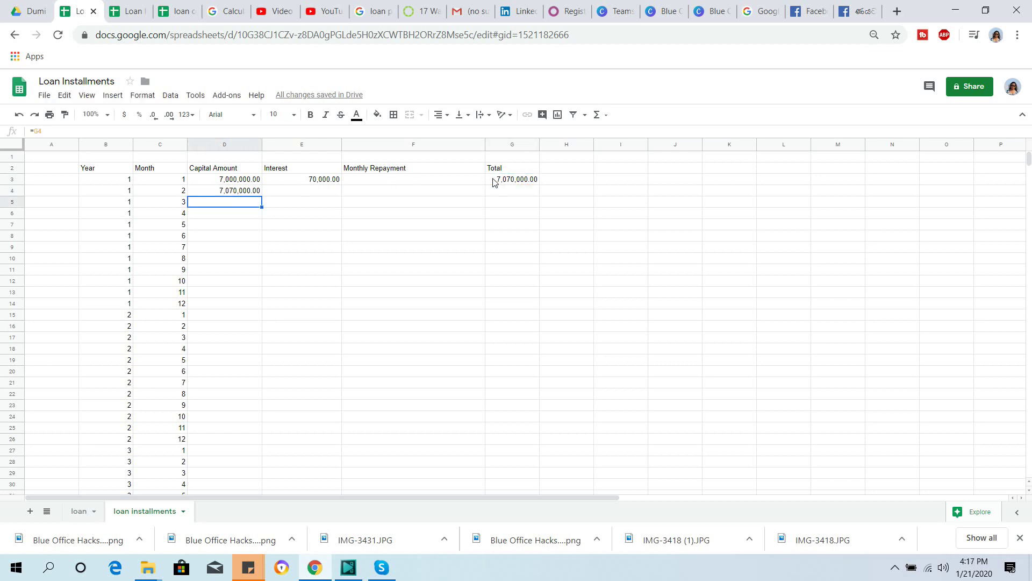
pyautogui.click(245, 191)
pyautogui.moveTo(261, 196); pyautogui.dragTo(224, 202)
# Step: Fill the interest formula from E3 down the Interest column through the last month of year 20
pyautogui.scroll(20, 359, 311)
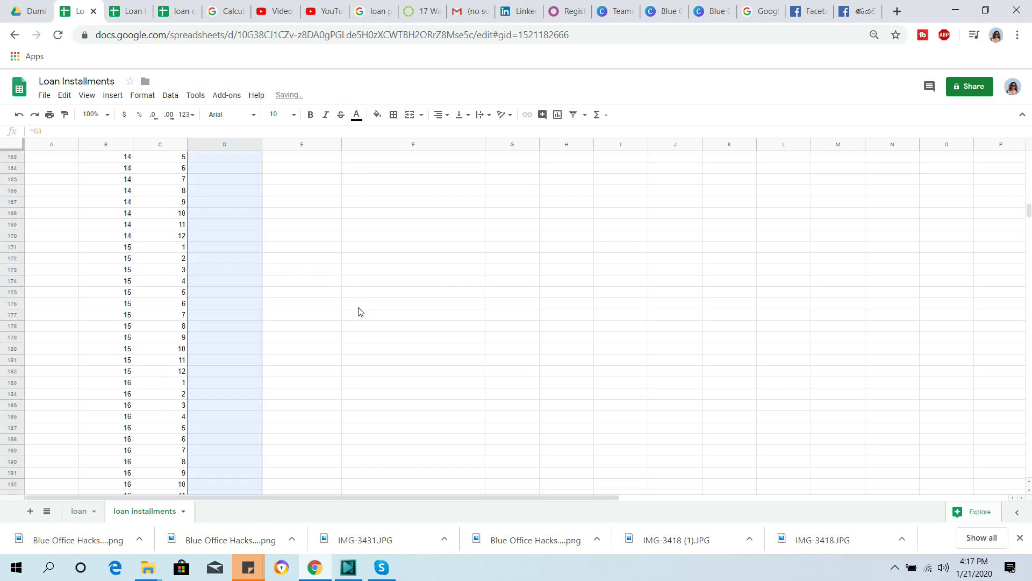
pyautogui.scroll(20, 359, 311)
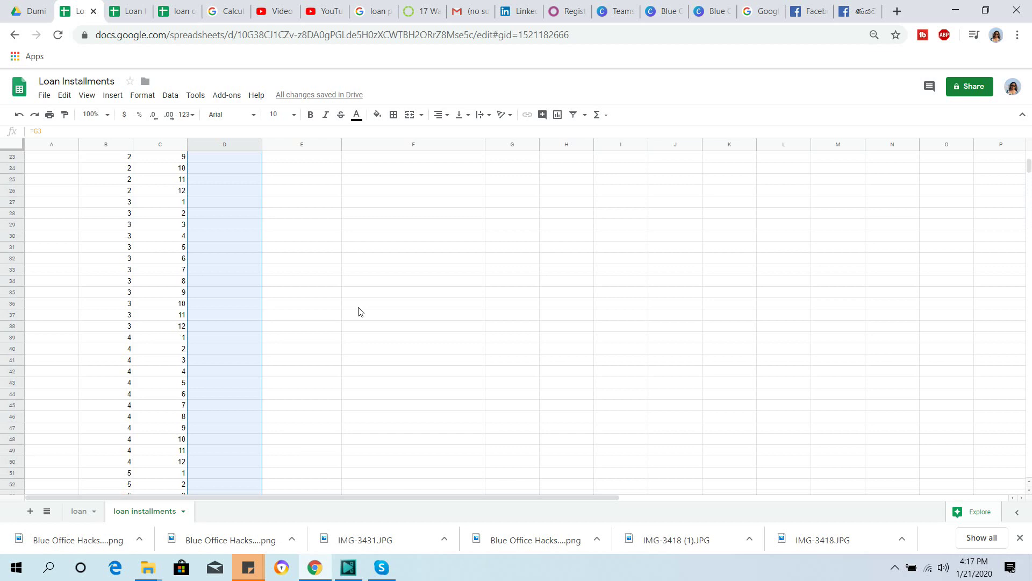
pyautogui.scroll(7, 358, 312)
pyautogui.click(336, 181)
pyautogui.moveTo(341, 184); pyautogui.dragTo(360, 359)
# Step: Fill the total formula from G3 down the Total column through row 242
pyautogui.scroll(20, 541, 339)
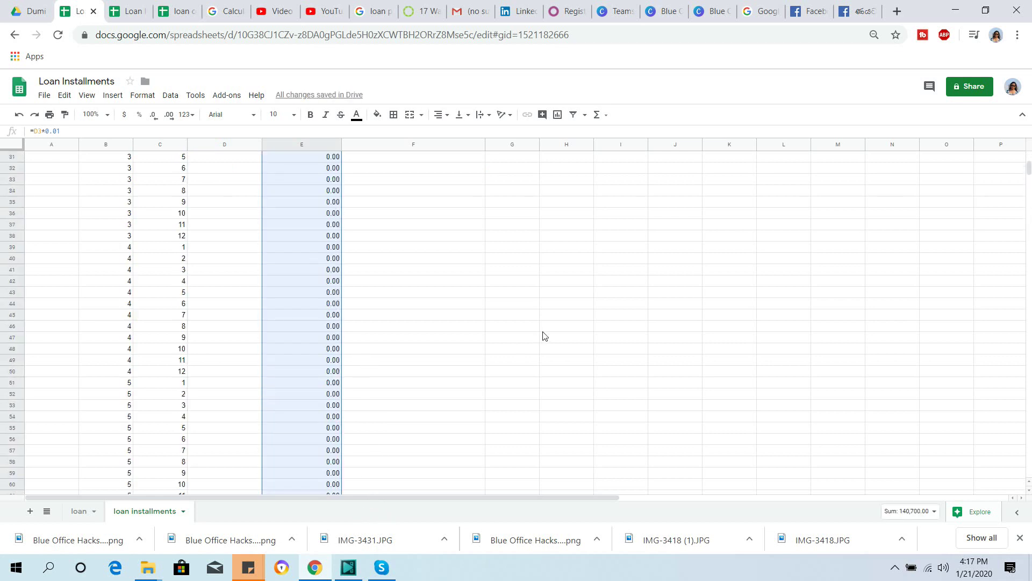
pyautogui.scroll(6, 543, 336)
pyautogui.click(534, 182)
pyautogui.moveTo(540, 185); pyautogui.dragTo(551, 320)
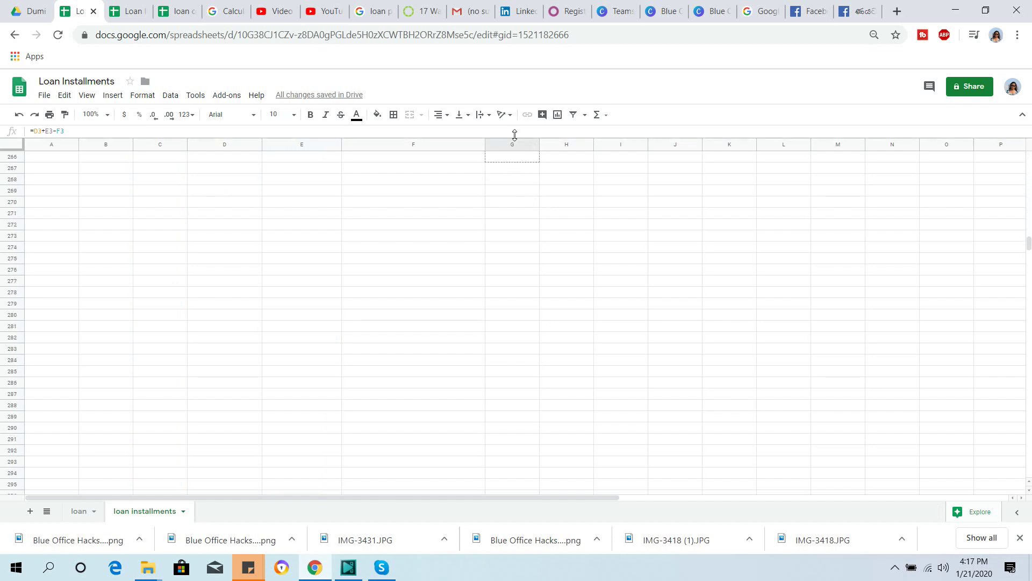
pyautogui.scroll(9, 489, 279)
pyautogui.moveTo(489, 279); pyautogui.dragTo(502, 303)
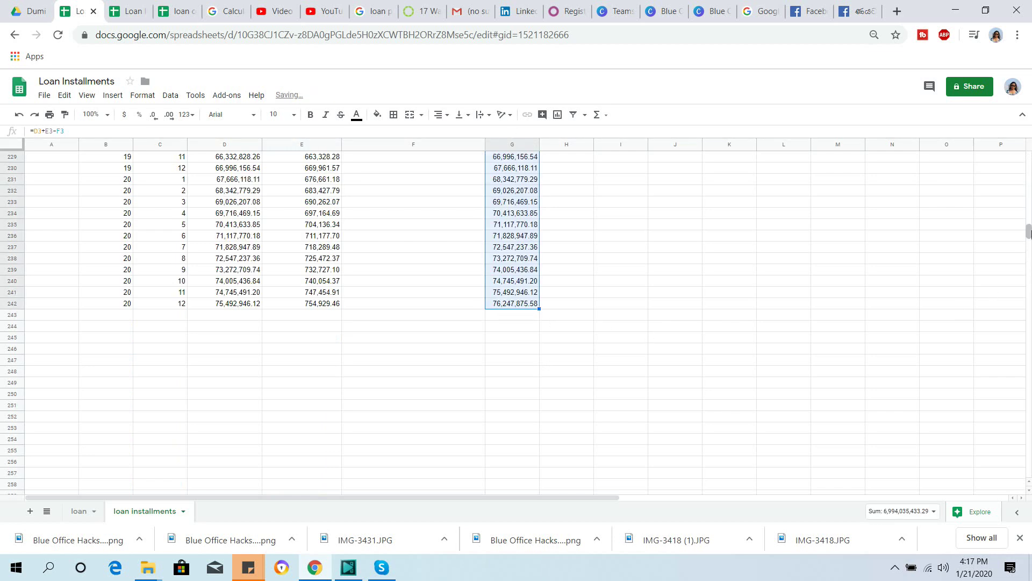
# Step: Enter 80000 as the first month's repayment in cell F3
pyautogui.moveTo(1028, 231); pyautogui.dragTo(1024, 156)
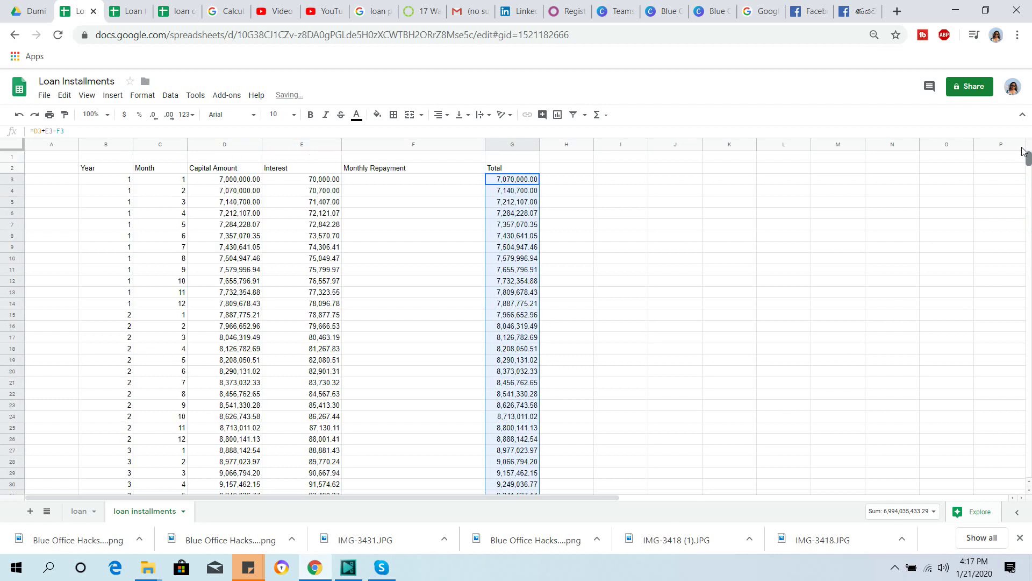
pyautogui.click(367, 184)
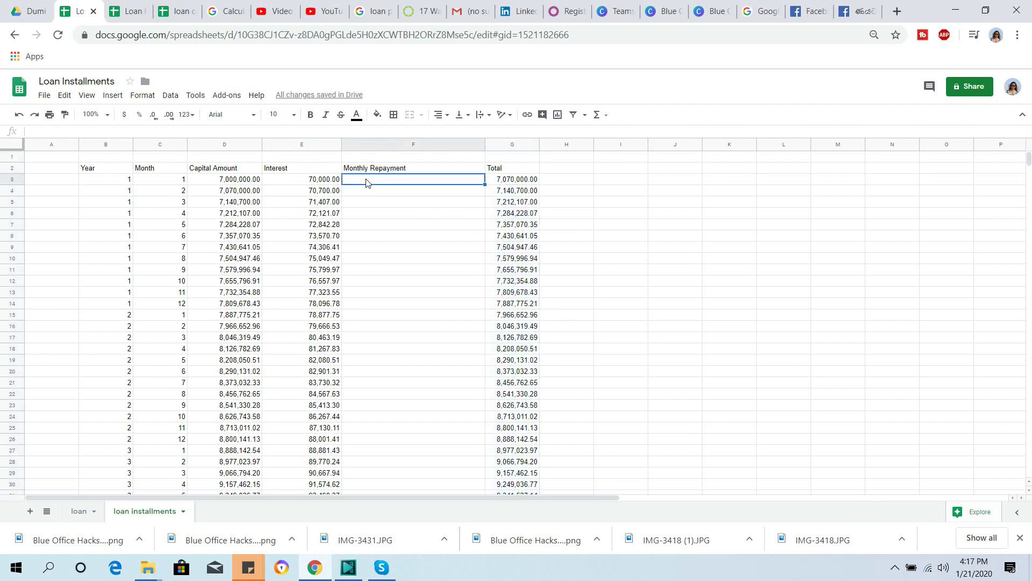
pyautogui.write('80000')
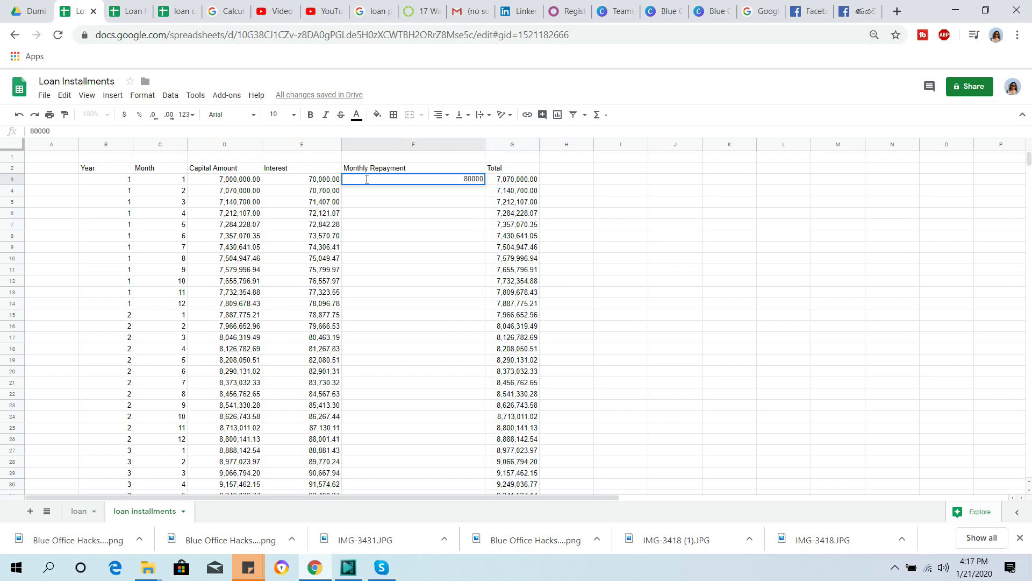
pyautogui.press('Return')
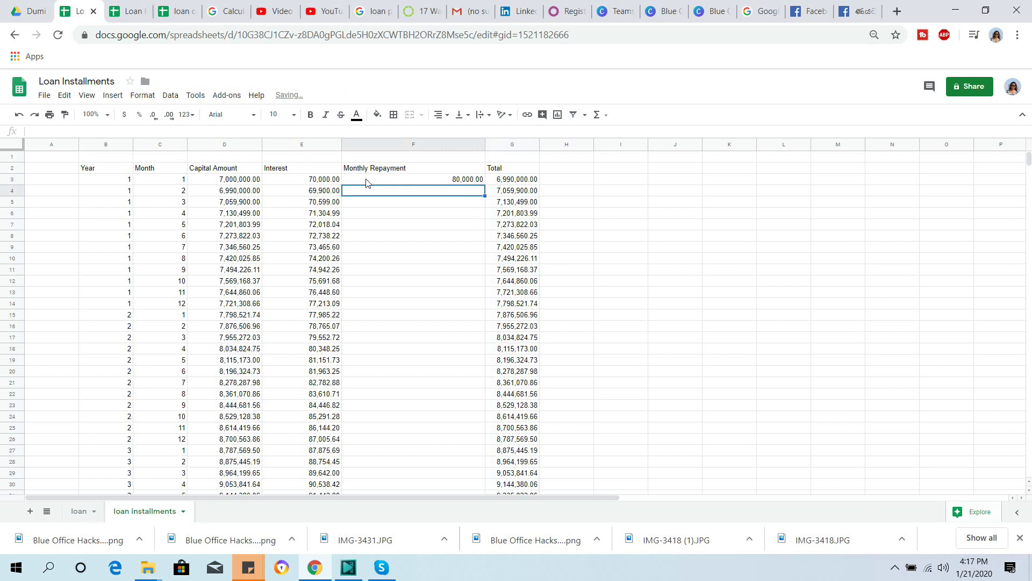
# Step: Fill the 80000 repayment from F3 down through row 242 and check the final total in G242
pyautogui.click(466, 182)
pyautogui.moveTo(485, 184); pyautogui.dragTo(497, 431)
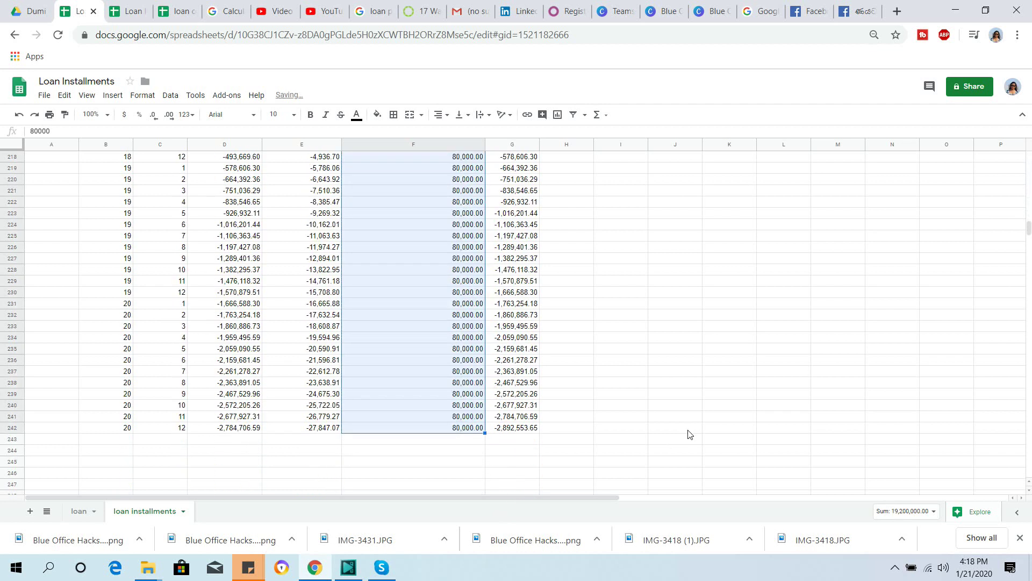
pyautogui.click(515, 430)
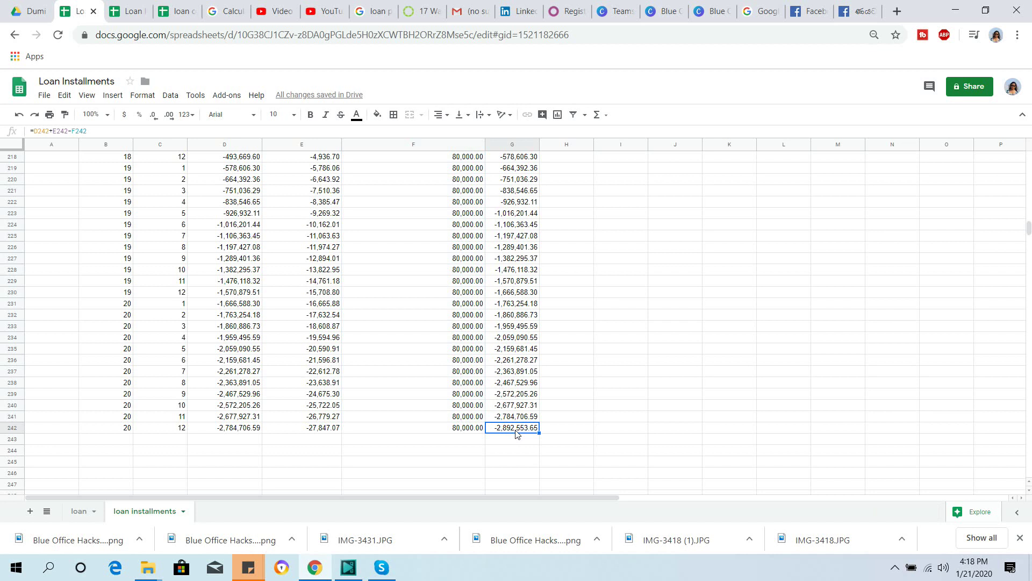
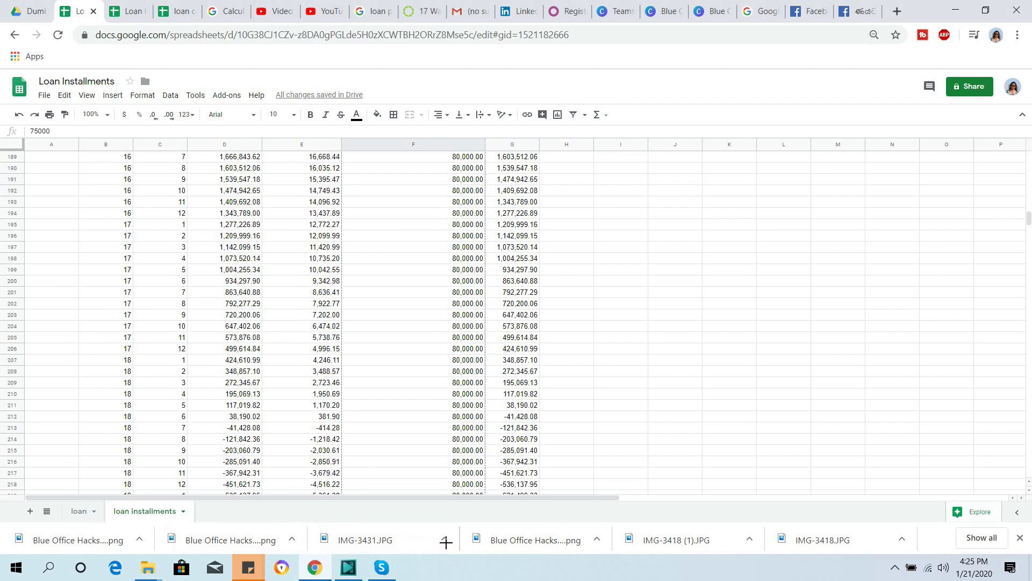
# Step: Fill the 75000 repayment from F3 down the Monthly Repayment column through row 242
pyautogui.moveTo(471, 129); pyautogui.dragTo(484, 271)
pyautogui.click(601, 295)
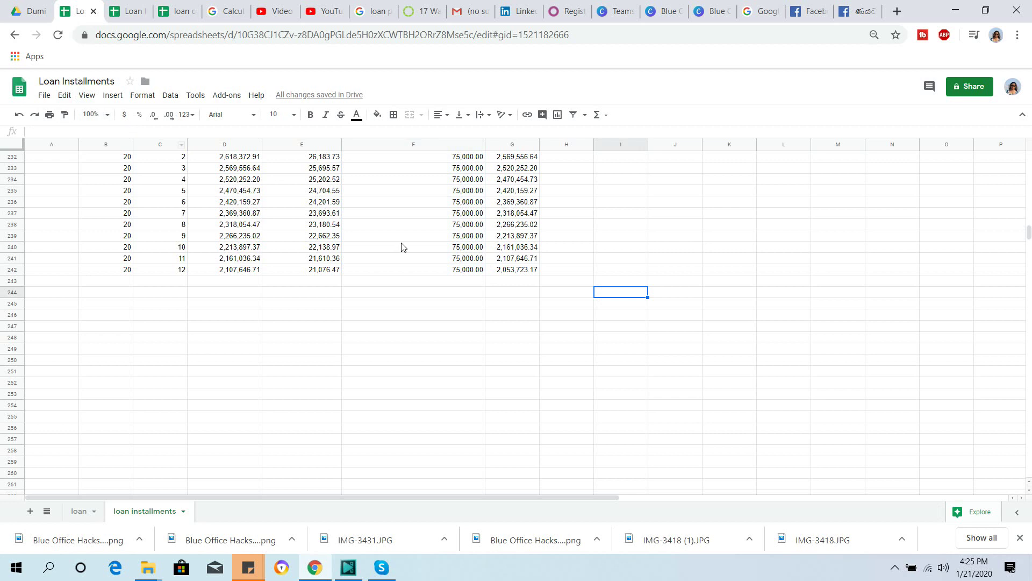
# Step: Enter 77,076 as the first month's repayment in cell F3
pyautogui.scroll(20, 409, 242)
pyautogui.click(470, 181)
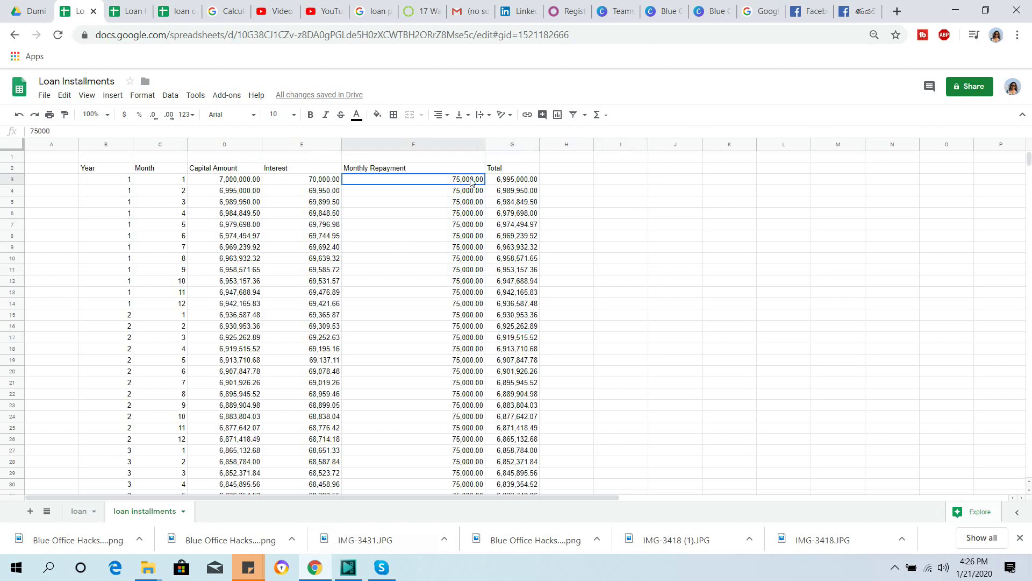
pyautogui.write('77')
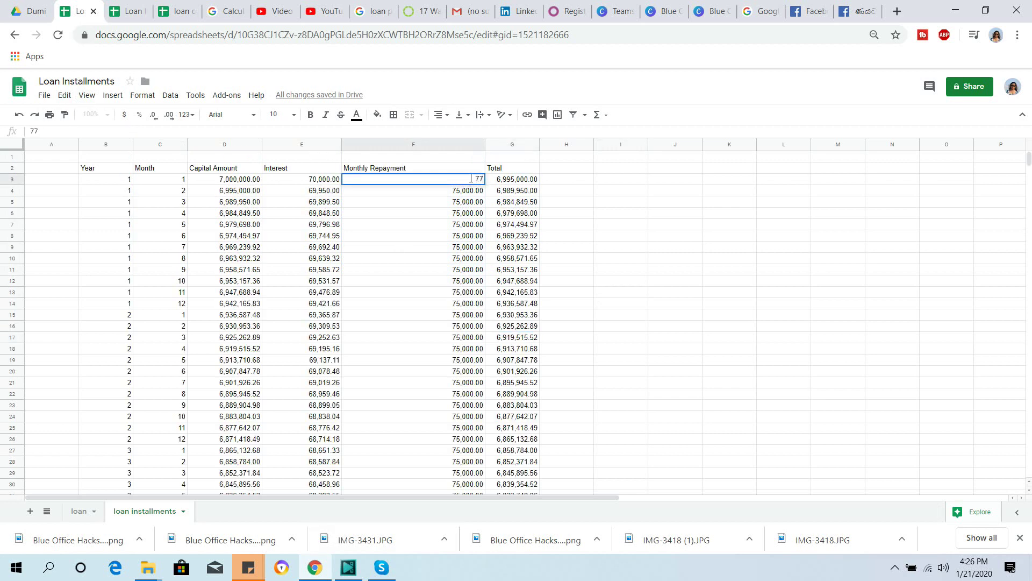
pyautogui.write(',076')
pyautogui.press('Return')
# Step: Fill the 77,076 repayment from F3 down through row 242 and check the final total in G242
pyautogui.click(471, 182)
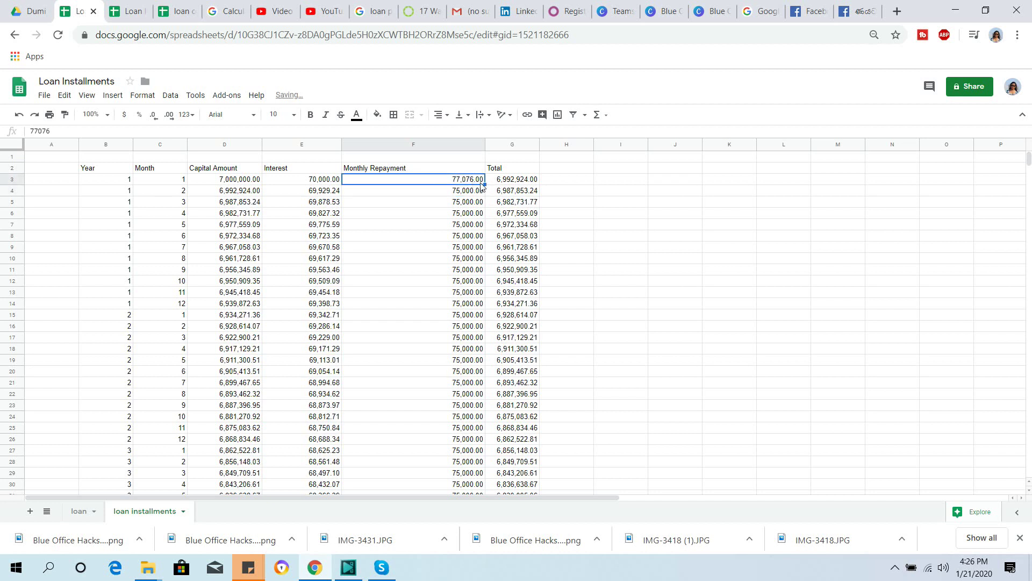
pyautogui.moveTo(483, 183); pyautogui.dragTo(473, 214)
pyautogui.click(514, 216)
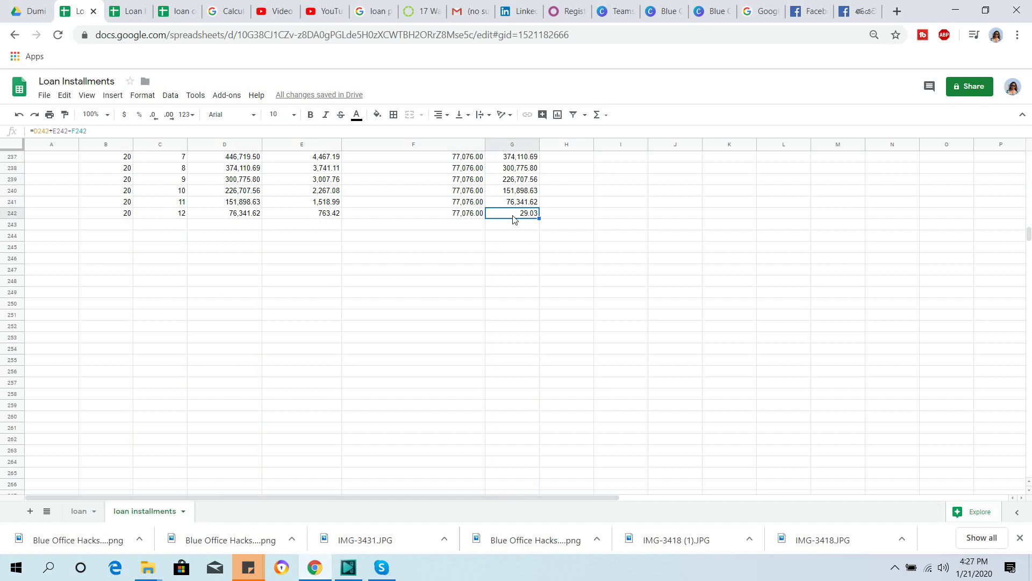
# Step: Compare the first month's interest in E3 with the monthly repayment in F3
pyautogui.hotkey('ctrl', 'Home')
pyautogui.click(404, 181)
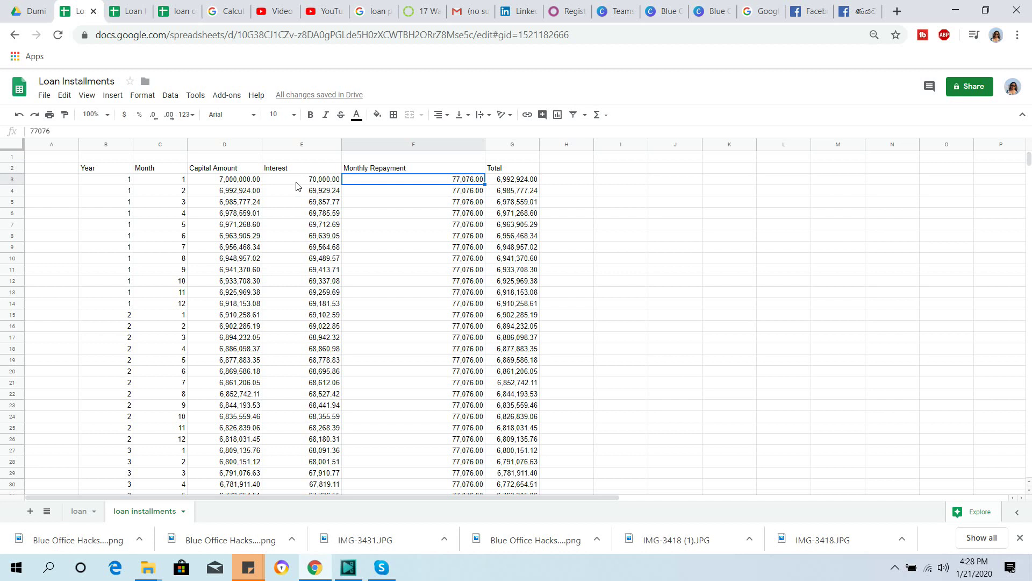
pyautogui.click(273, 182)
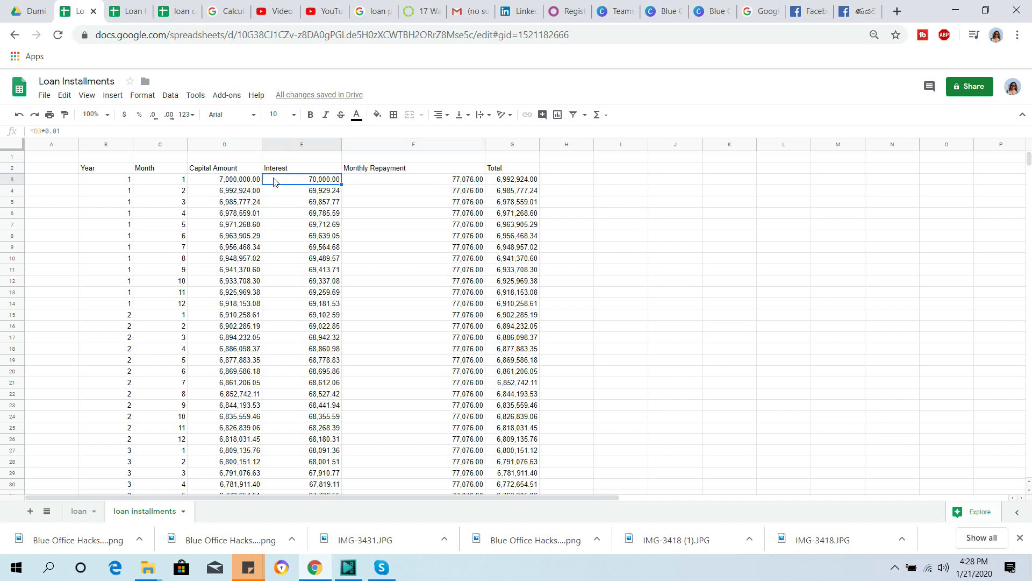
pyautogui.click(361, 182)
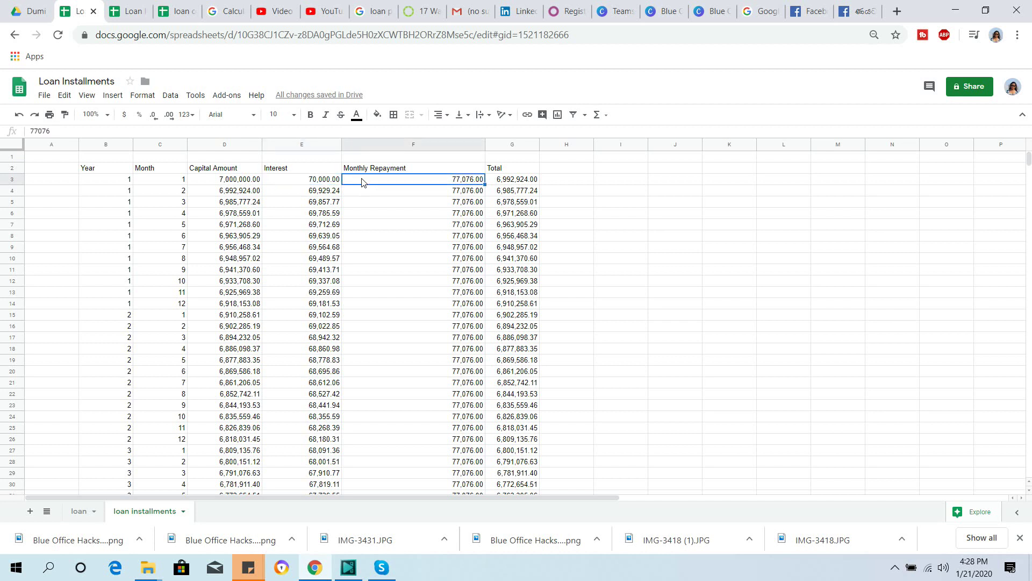
pyautogui.click(324, 183)
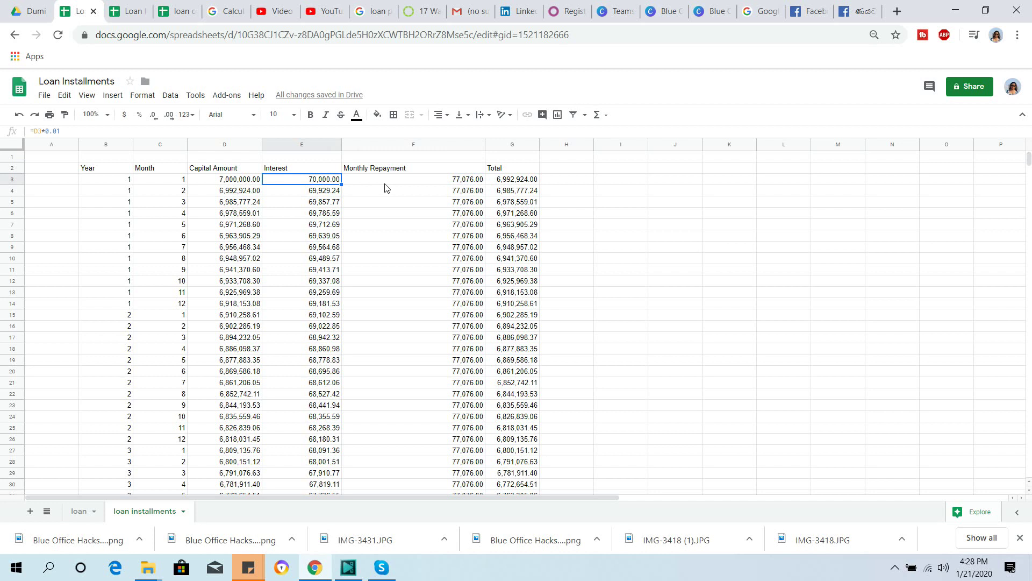
# Step: Follow the Interest column from E4 down to year 20 and compare the last months' interest with the repayments through row 242
pyautogui.press('Down')
pyautogui.scroll(-20, 385, 190)
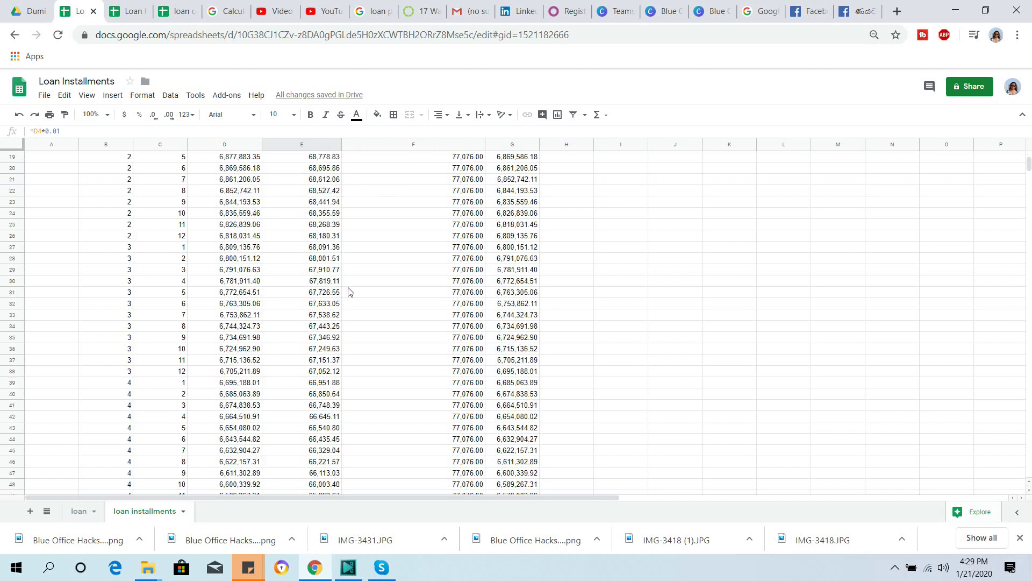
pyautogui.scroll(-20, 385, 365)
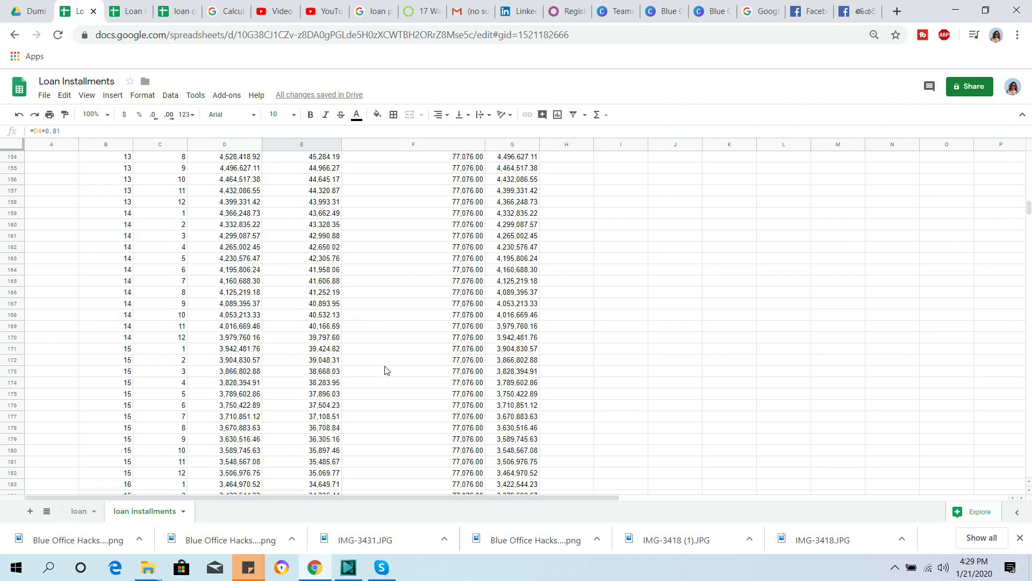
pyautogui.scroll(3, 385, 371)
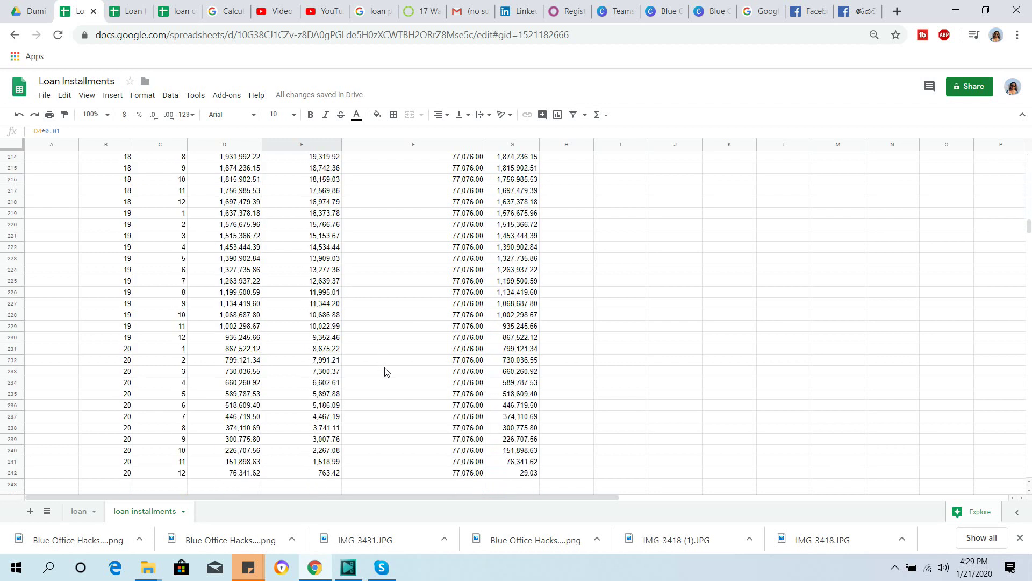
pyautogui.click(318, 350)
pyautogui.click(324, 361)
pyautogui.click(326, 373)
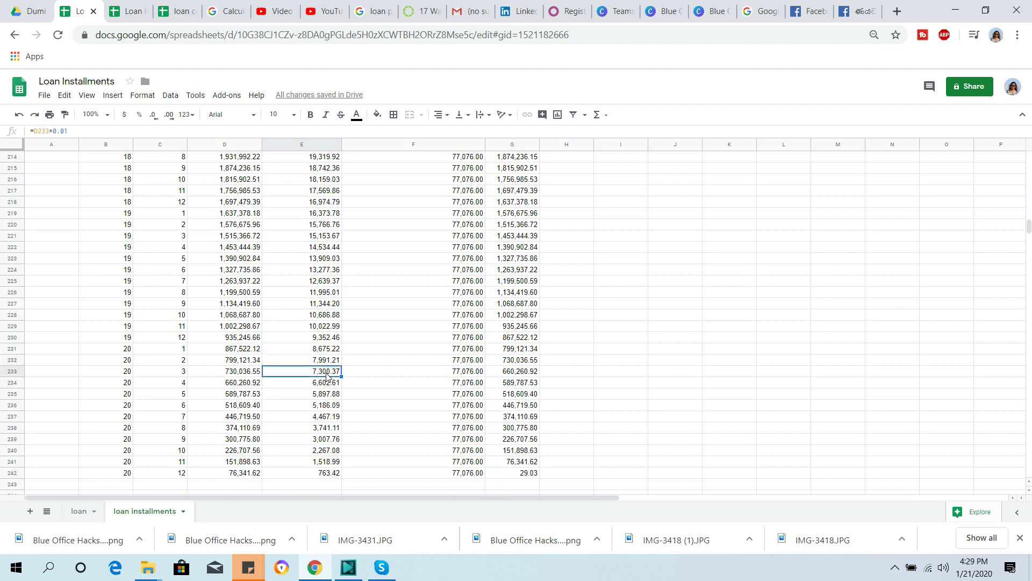
pyautogui.scroll(-1, 327, 379)
pyautogui.click(329, 441)
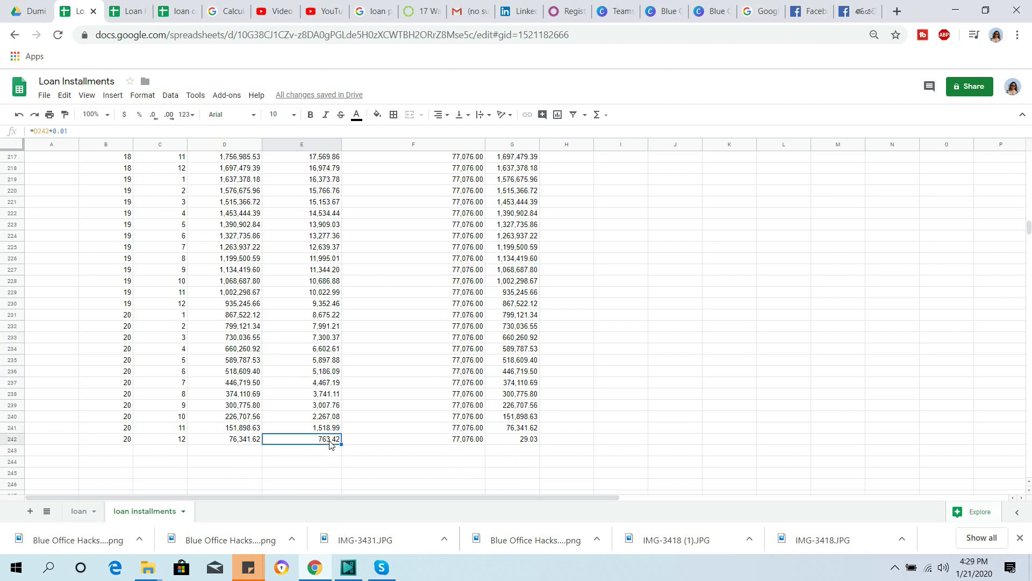
pyautogui.click(426, 446)
pyautogui.click(438, 429)
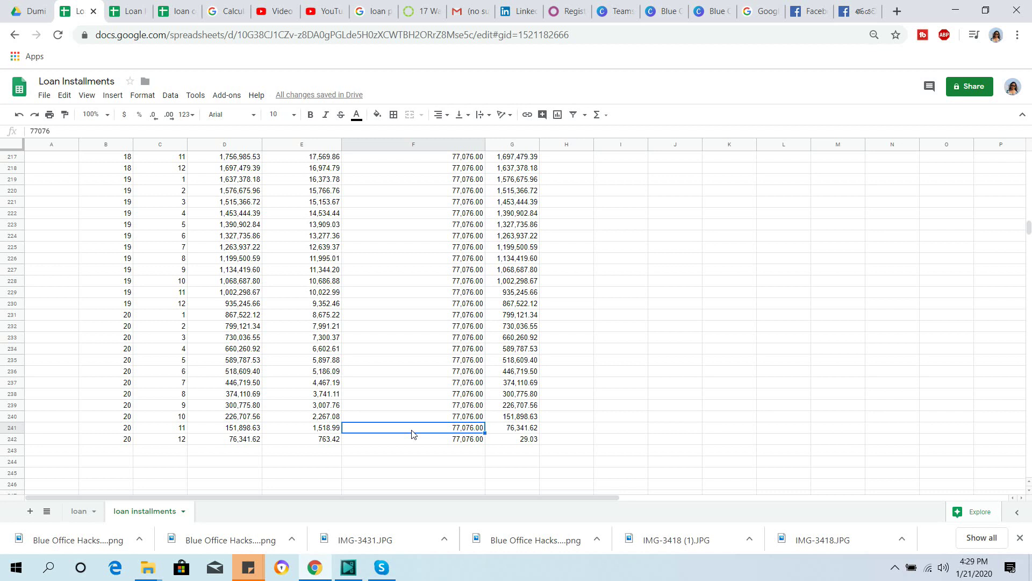
pyautogui.click(425, 443)
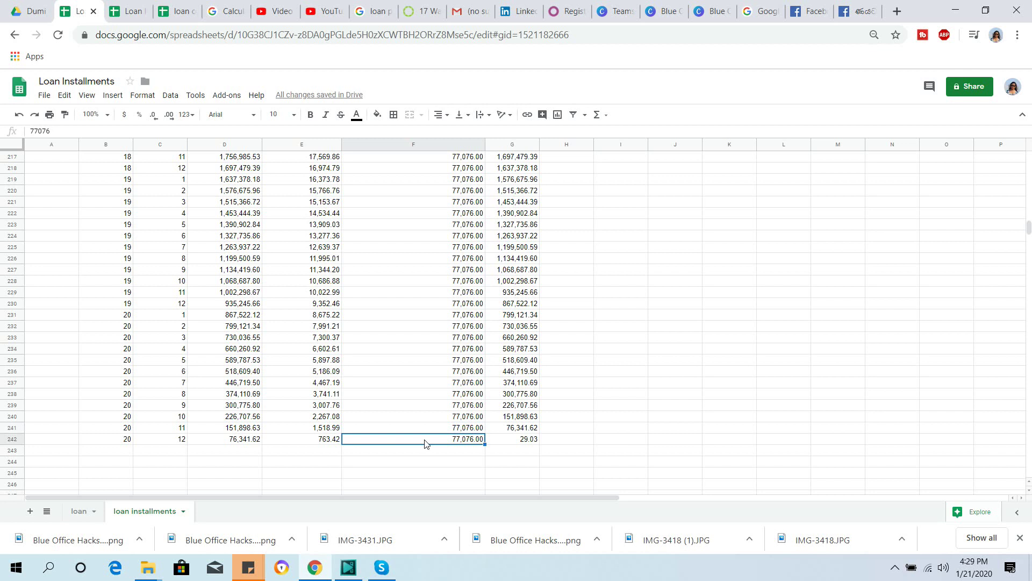